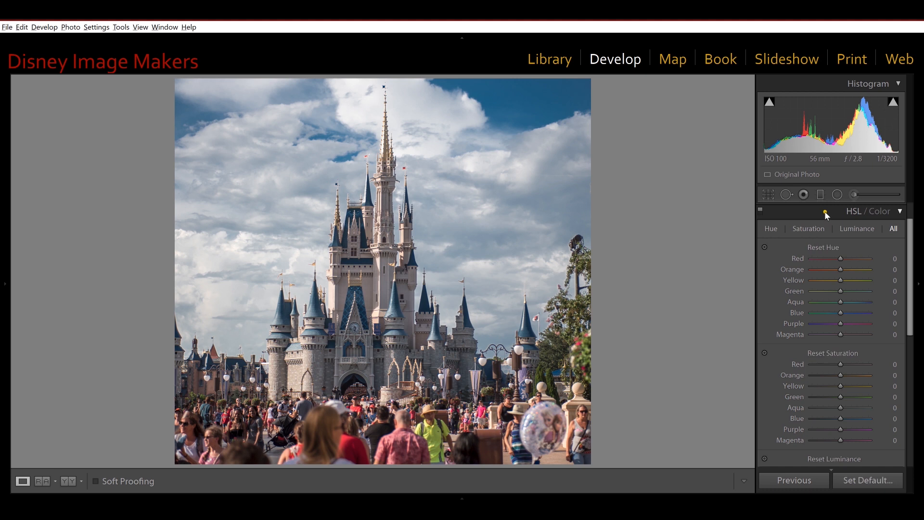
Step: Expand the Transform settings and look through the Upright and Transform options
scroll(824, 210, "down", 5)
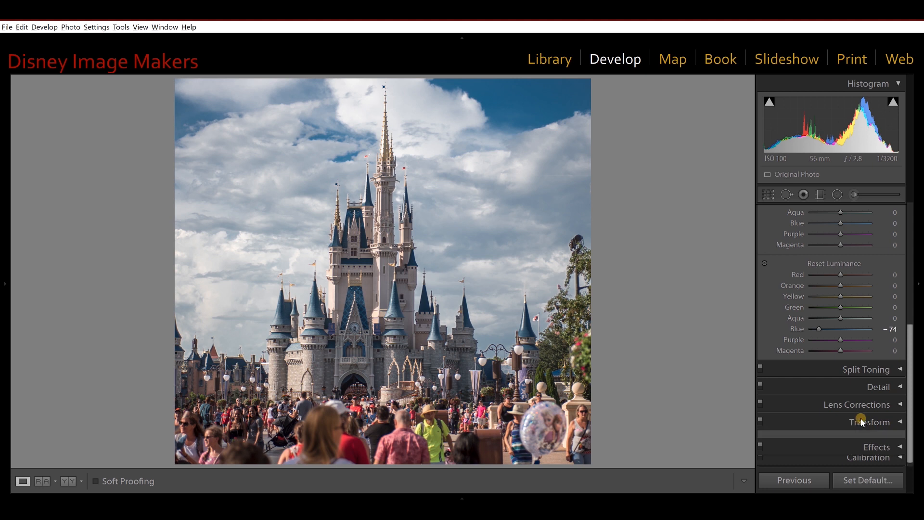
left_click(860, 422, "alt")
left_click_drag(908, 382, 905, 346)
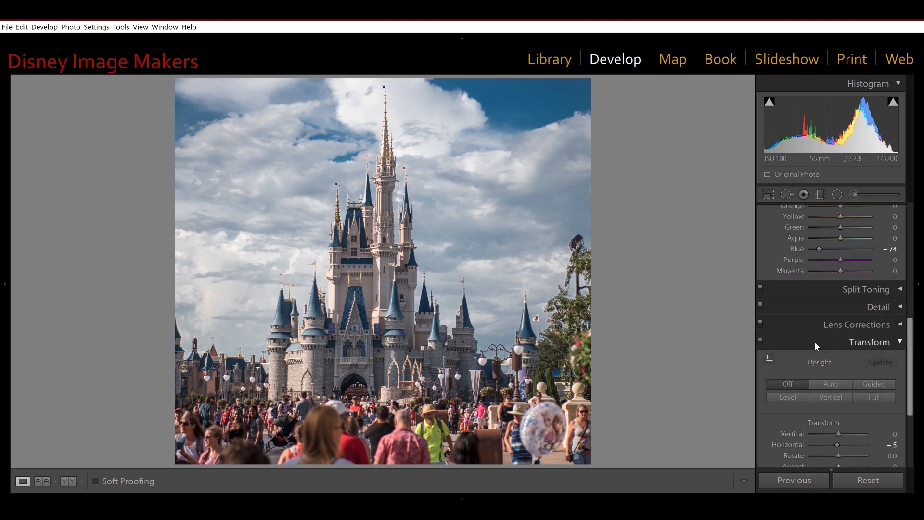
scroll(814, 341, "down", 3)
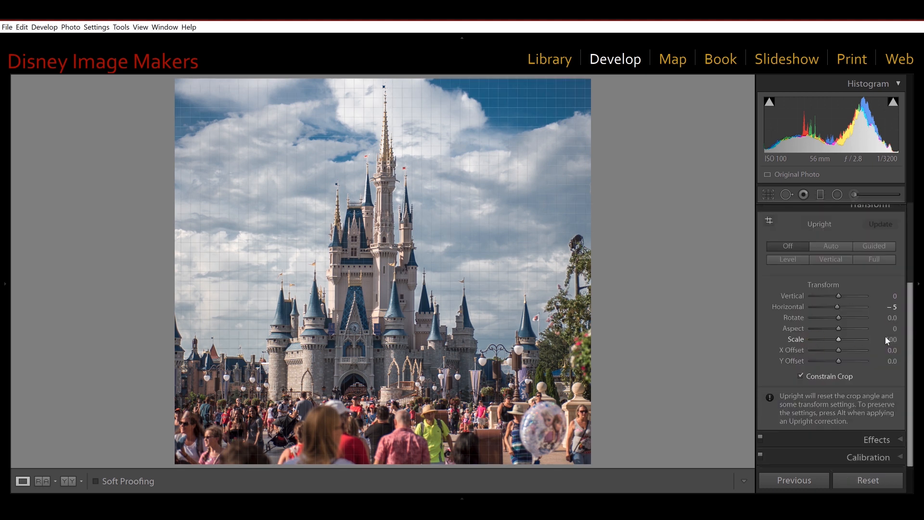
scroll(901, 332, "up", 3)
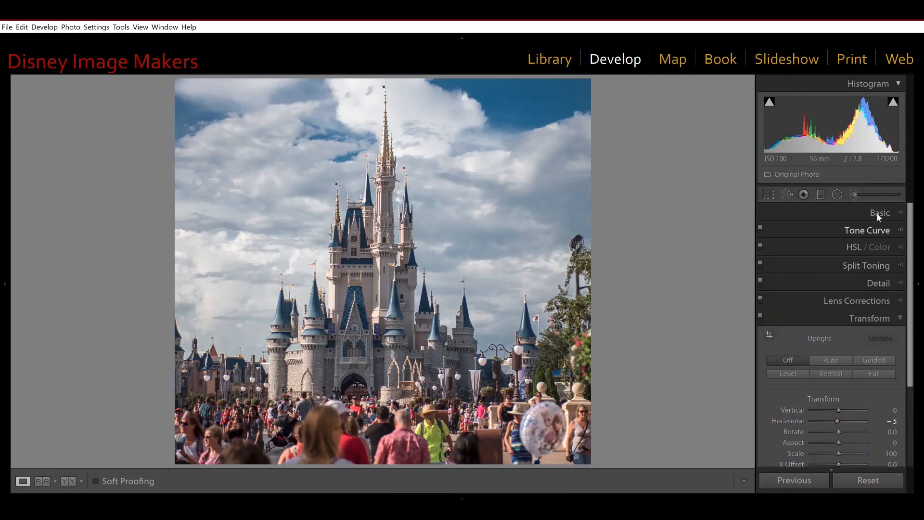
Step: Expand the Basic adjustments and create a virtual copy of the castle photo
left_click(879, 217)
right_click(495, 285)
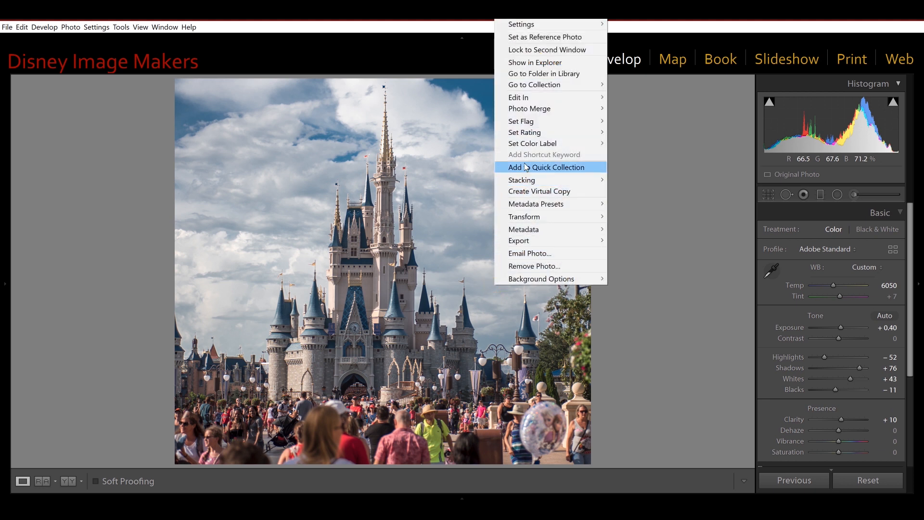
left_click(525, 191)
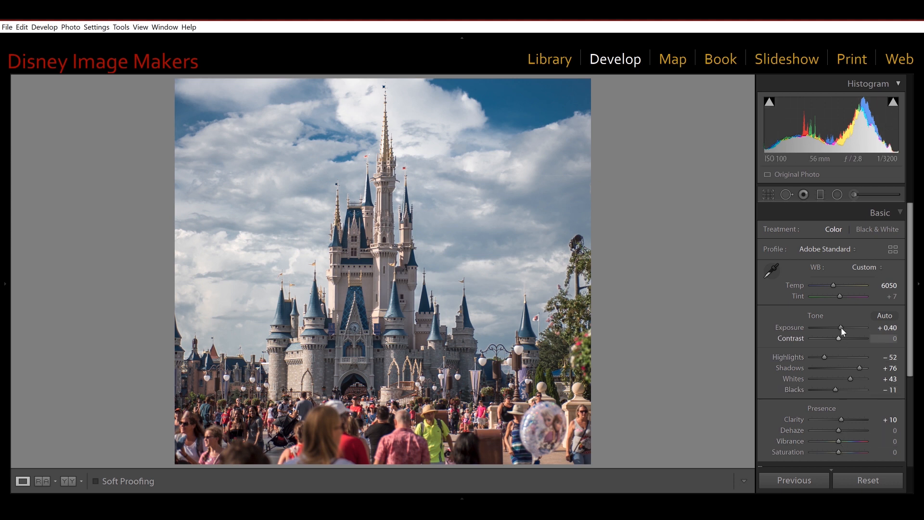
Step: Reset the Exposure, Highlights and Shadows adjustments one at a time to their defaults
double_click(786, 328)
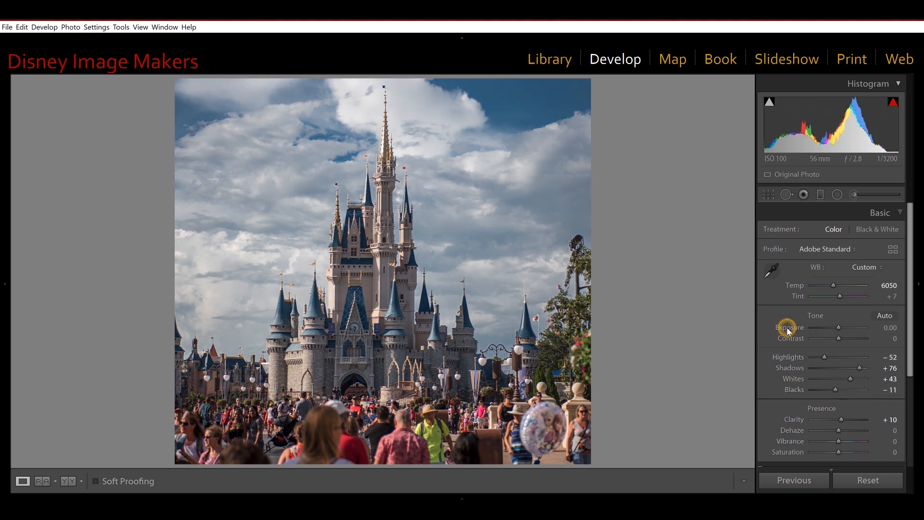
double_click(789, 355)
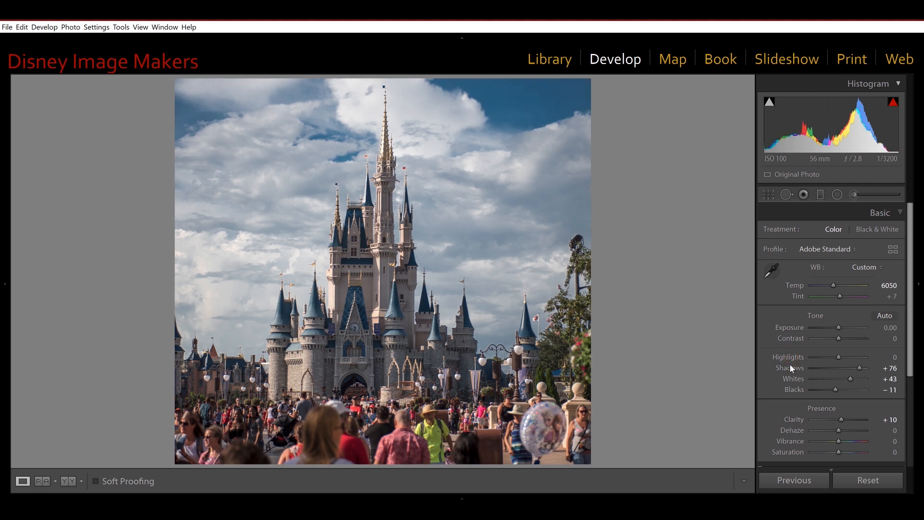
double_click(789, 368)
Step: Set Highlights to +37, Shadows to +64 and Exposure to +0.92
left_click_drag(839, 359, 857, 367)
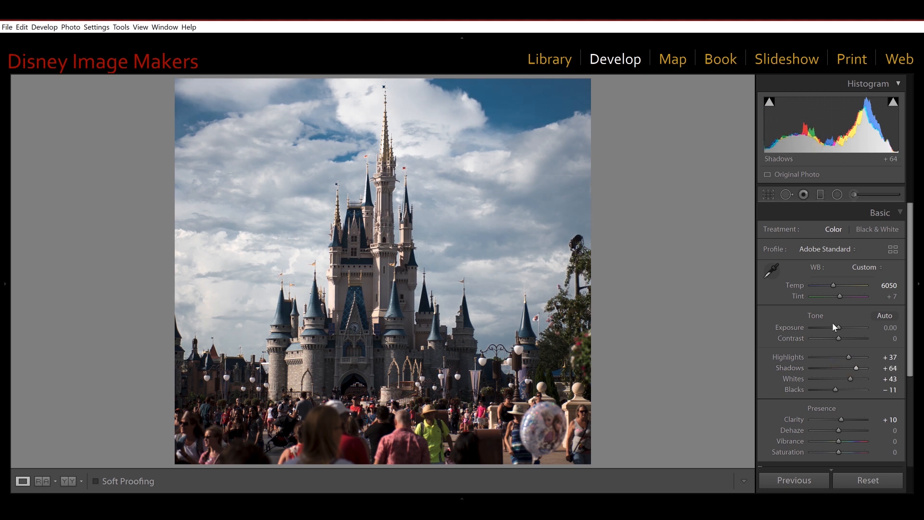
left_click_drag(837, 326, 843, 327)
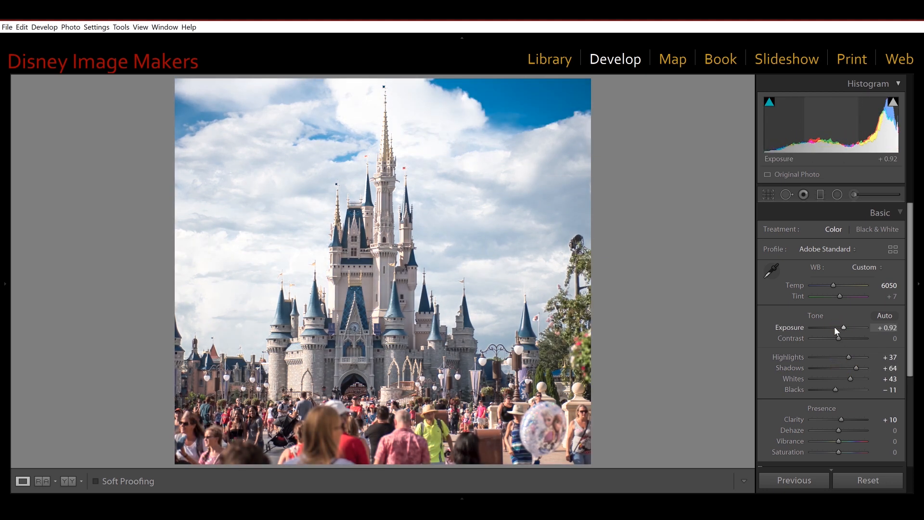
Step: Reset all Tone adjustments and all Presence adjustments as whole groups
key("alt")
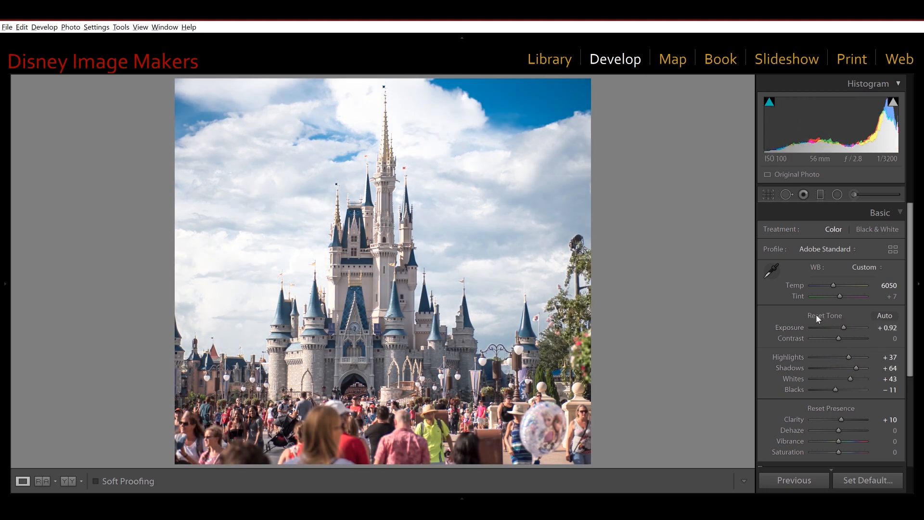
left_click(815, 315, "alt")
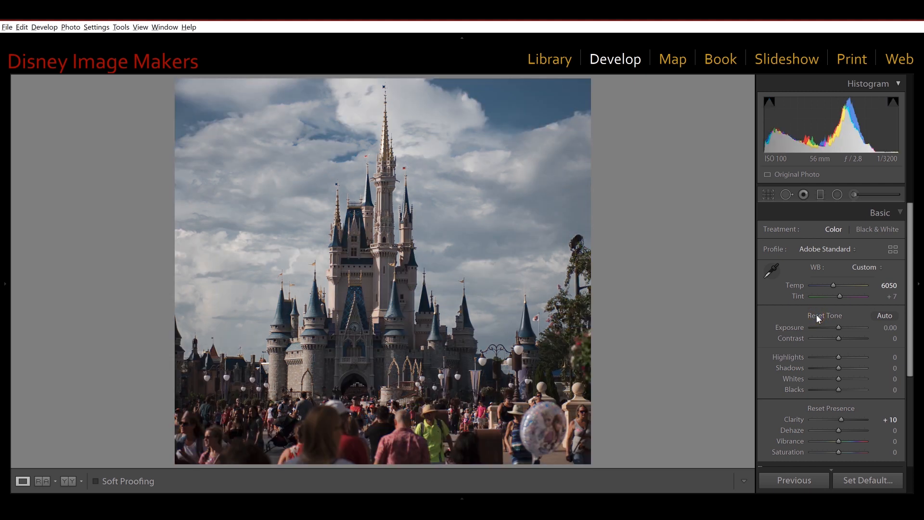
left_click(827, 409, "alt")
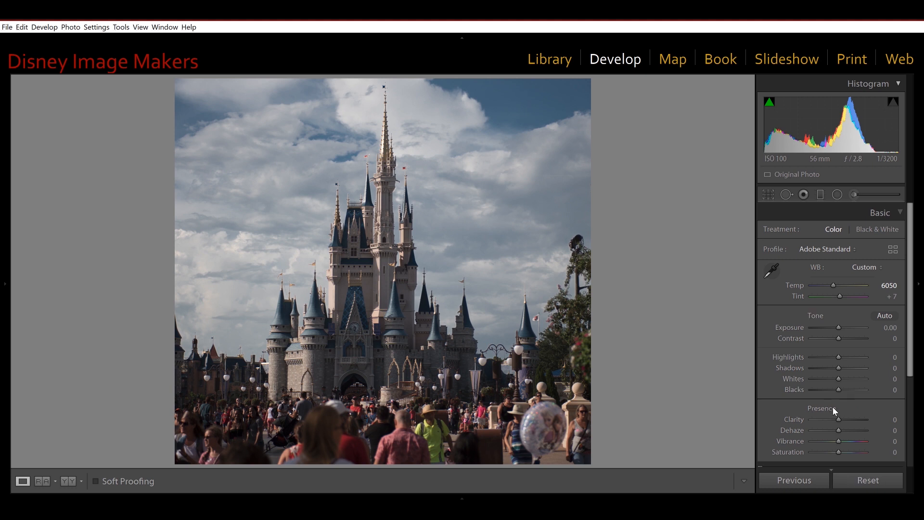
Step: Activate the Adjustment Brush and reset all of its effect settings at once
scroll(850, 350, "down", 1)
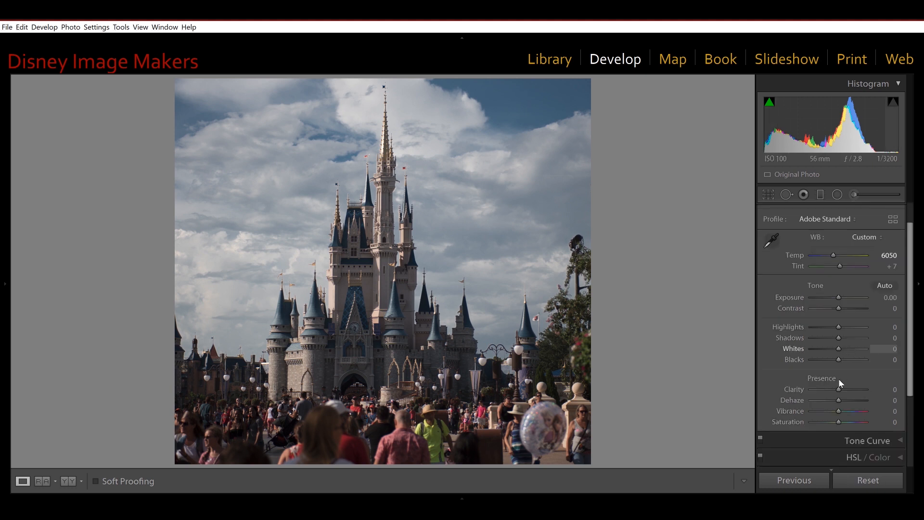
scroll(885, 352, "down", 4)
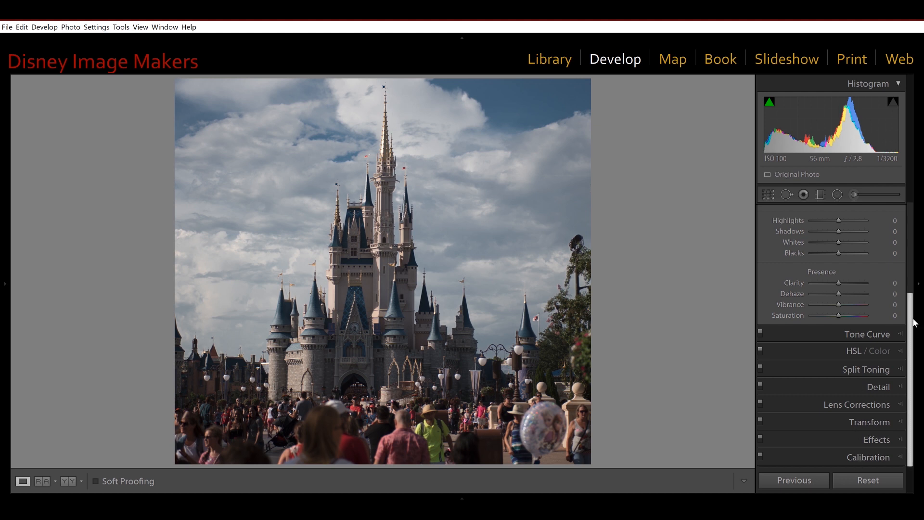
scroll(909, 322, "up", 5)
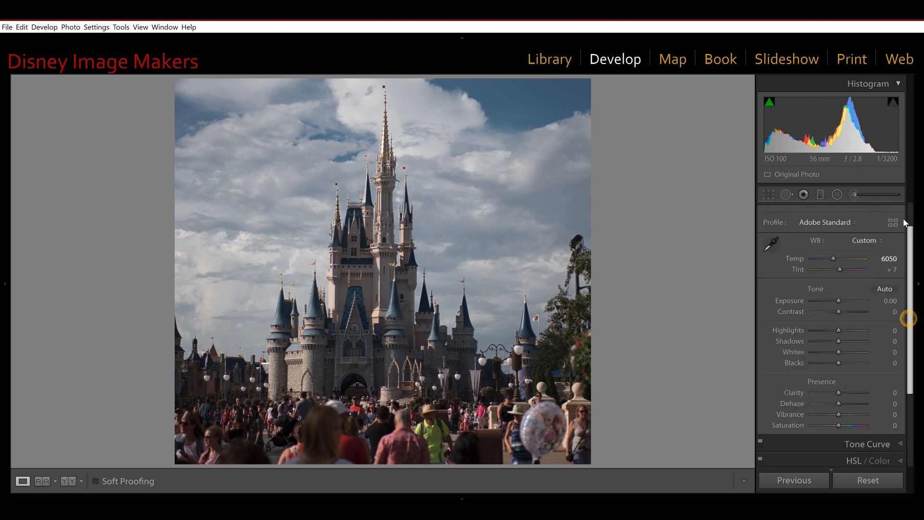
left_click(853, 195)
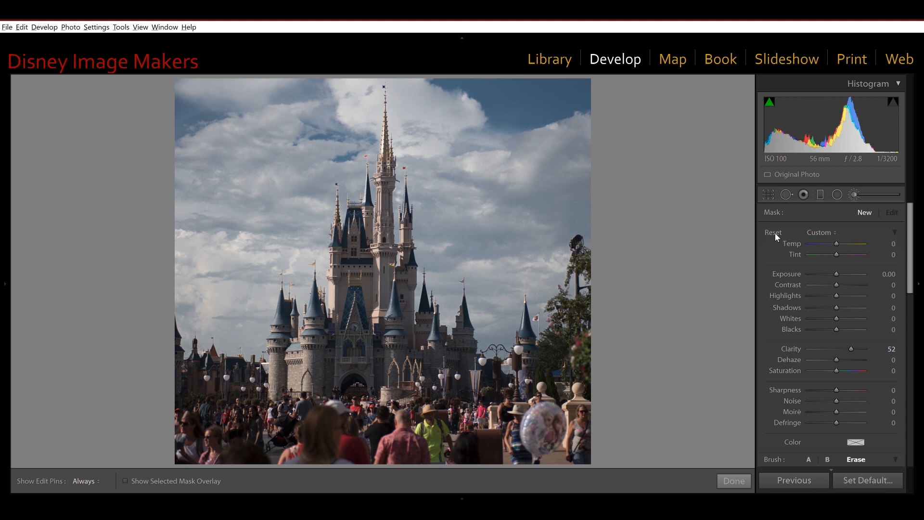
left_click(774, 233)
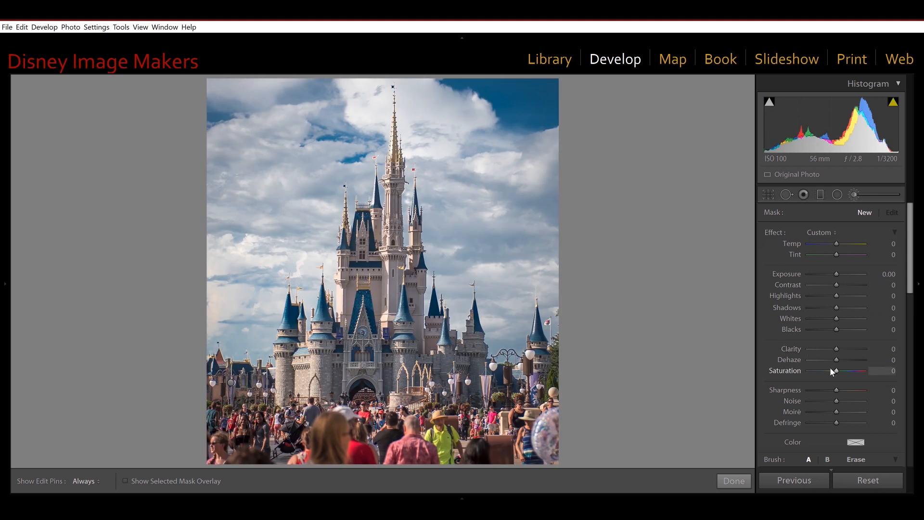
Step: Paint the sky and the castle's left side with brush Exposure at −1.91, and erase the painted strokes
mouse_move(835, 276)
left_mouse_down()
mouse_move(847, 276)
mouse_move(821, 278)
left_mouse_up()
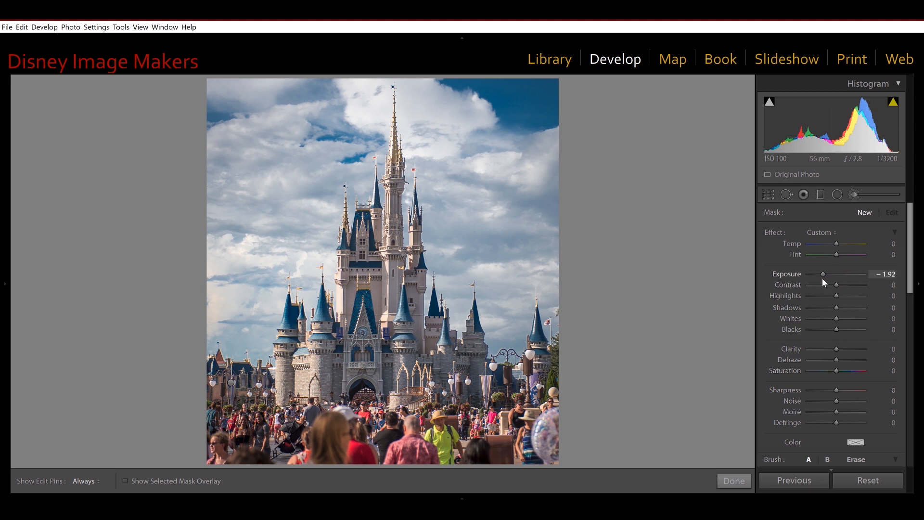
mouse_move(249, 107)
left_mouse_down()
mouse_move(245, 273)
mouse_move(271, 144)
mouse_move(302, 108)
mouse_move(263, 295)
mouse_move(320, 134)
mouse_move(294, 325)
mouse_move(274, 223)
mouse_move(250, 346)
mouse_move(235, 85)
mouse_move(357, 80)
mouse_move(326, 153)
mouse_move(349, 118)
mouse_move(338, 206)
mouse_move(346, 412)
mouse_move(268, 413)
mouse_move(241, 343)
mouse_move(293, 310)
mouse_move(342, 375)
left_mouse_up()
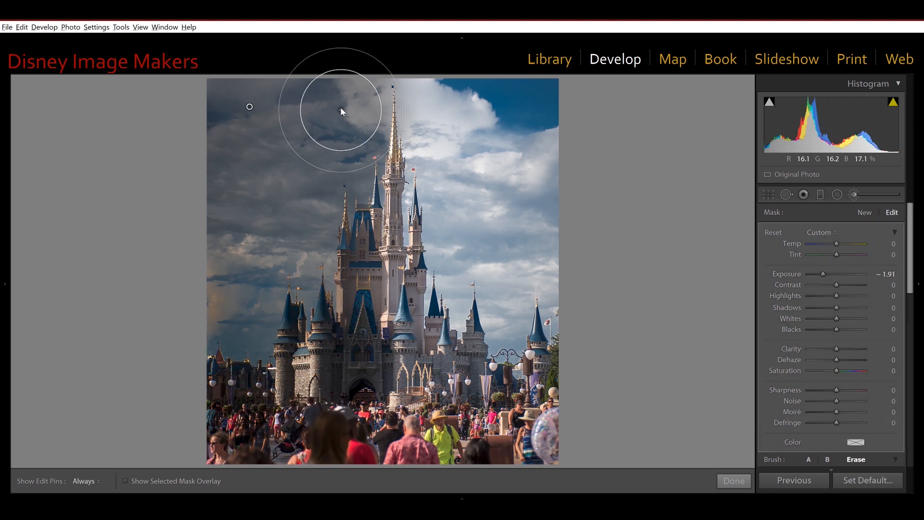
mouse_move(351, 100)
left_mouse_down()
mouse_move(203, 104)
mouse_move(302, 99)
mouse_move(243, 97)
mouse_move(221, 158)
mouse_move(234, 402)
mouse_move(248, 275)
mouse_move(293, 130)
mouse_move(329, 344)
mouse_move(318, 155)
mouse_move(369, 297)
mouse_move(367, 128)
mouse_move(369, 355)
mouse_move(335, 416)
mouse_move(268, 435)
mouse_move(330, 433)
mouse_move(373, 416)
mouse_move(236, 434)
left_mouse_up()
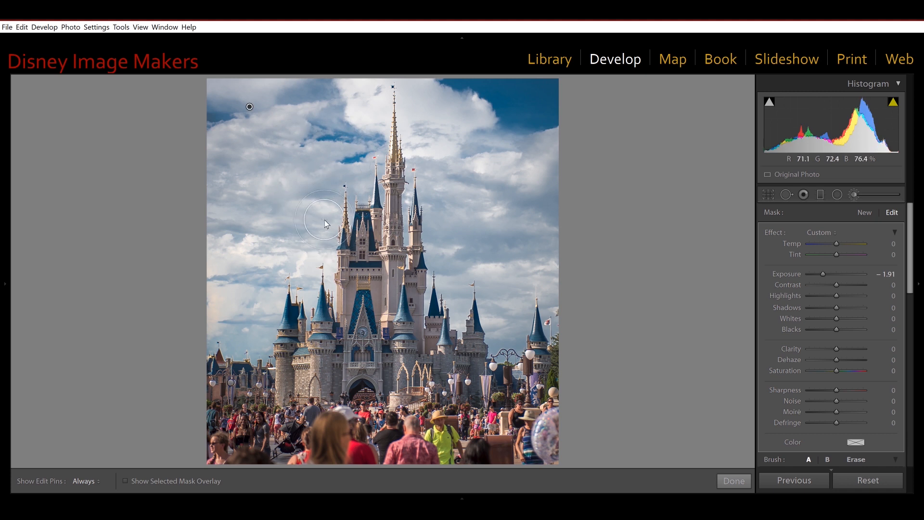
Step: Paint a short darkening stroke beside the castle's left tower and erase it again
left_click_drag(329, 239, 332, 289)
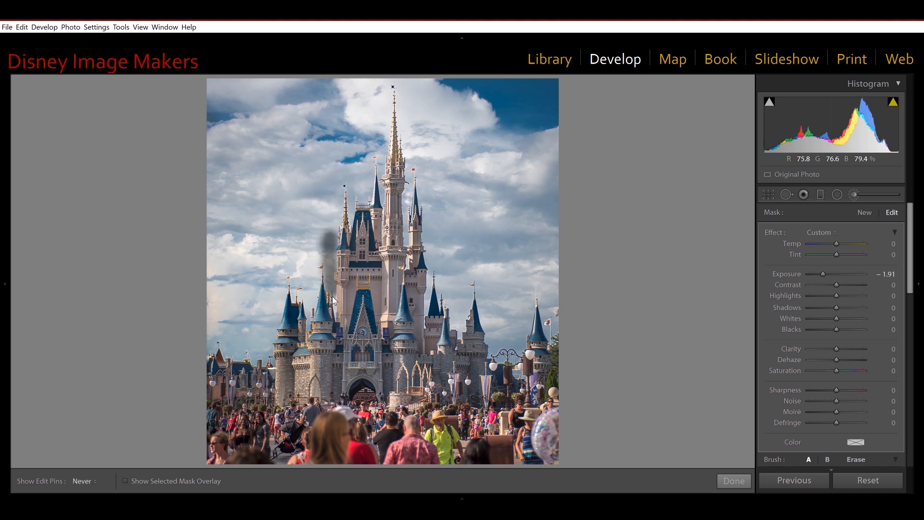
key("alt")
mouse_move(332, 304)
left_mouse_down()
mouse_move(331, 216)
mouse_move(335, 284)
mouse_move(323, 226)
mouse_move(303, 270)
left_mouse_up()
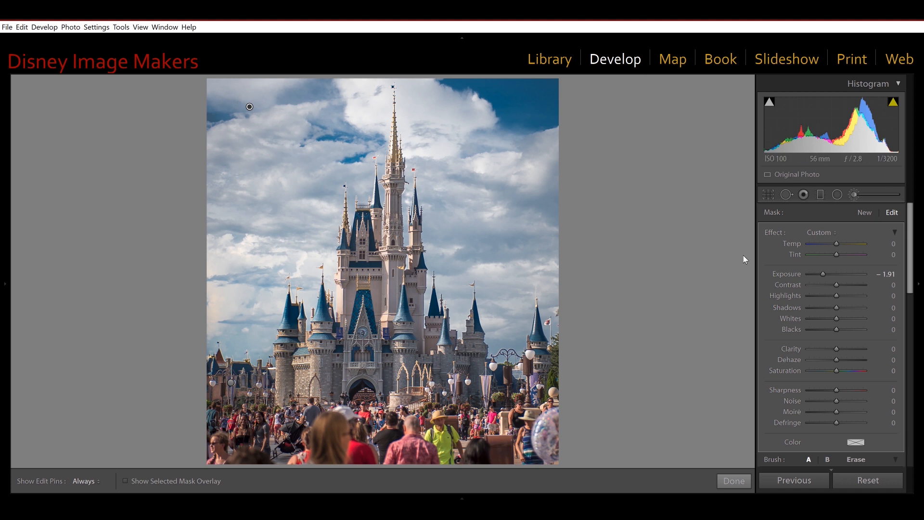
scroll(840, 277, "down", 5)
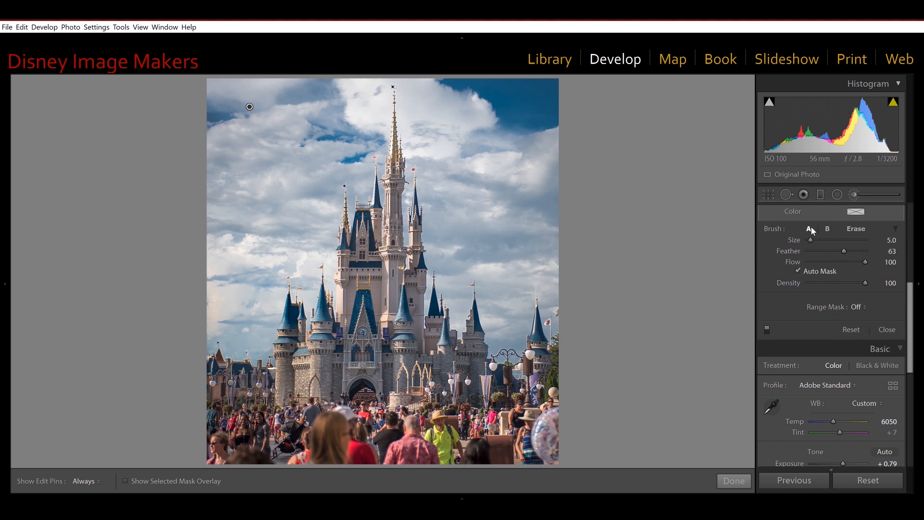
scroll(883, 291, "up", 5)
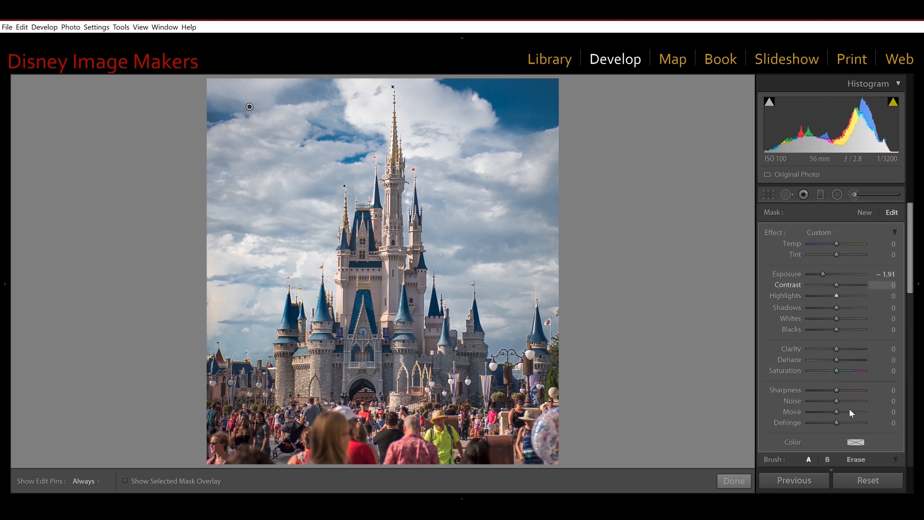
key("alt")
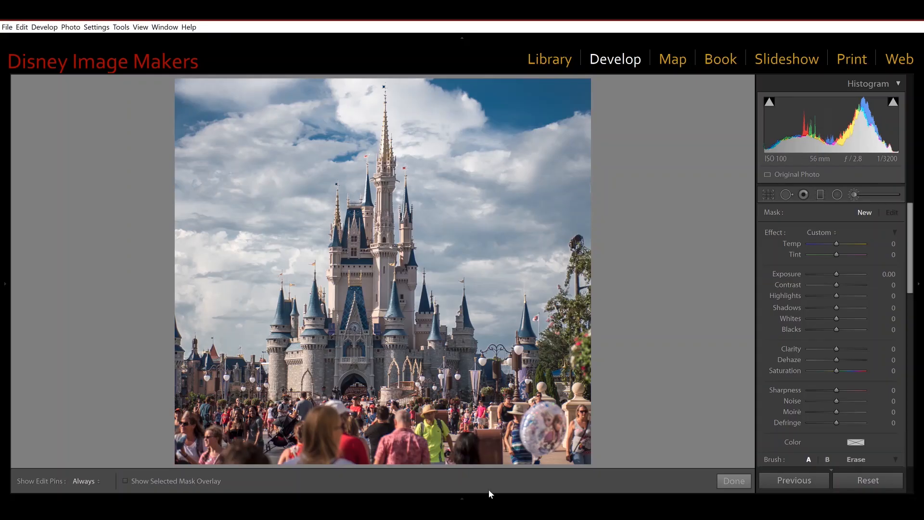
Step: Resize the crop frame around the castle from its centre with the Crop & Straighten tool
left_click(770, 193)
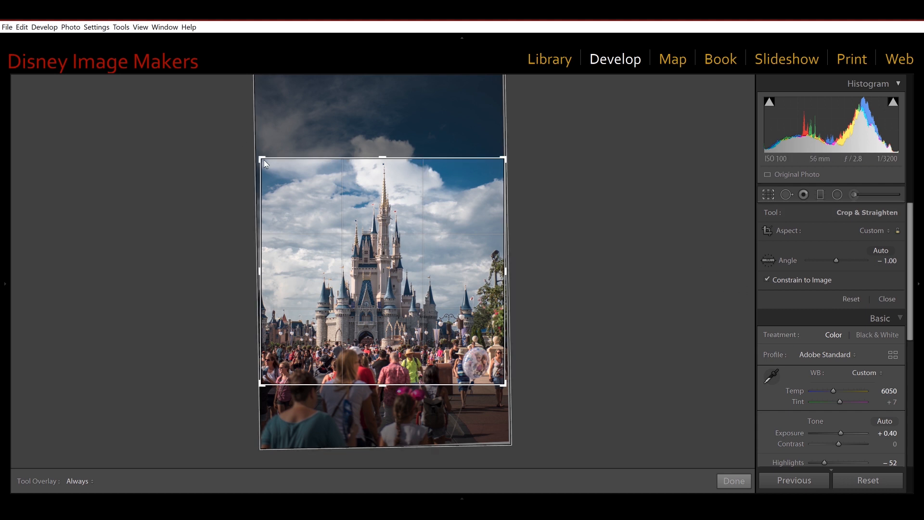
left_click_drag(266, 173, 253, 134)
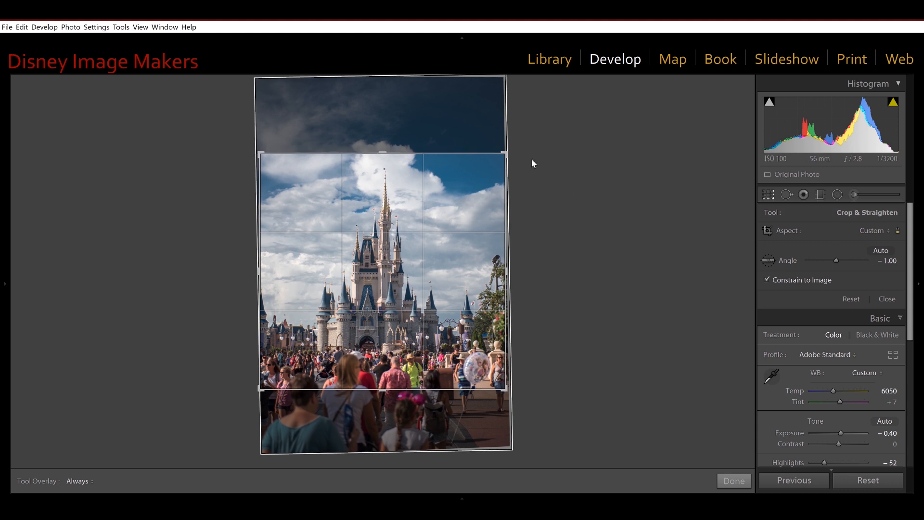
left_click_drag(503, 152, 519, 165)
key("alt")
left_click_drag(497, 168, 417, 214)
left_click_drag(407, 219, 464, 140)
left_click_drag(444, 169, 461, 149)
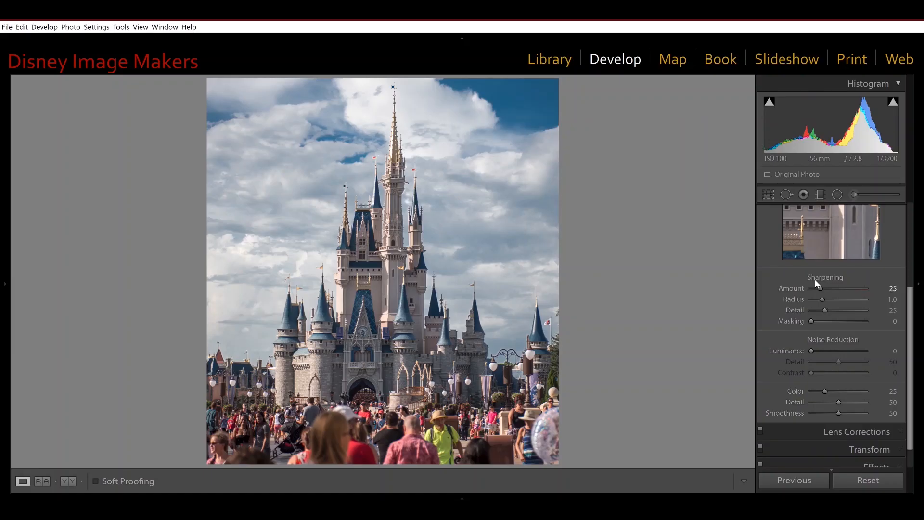
Step: Set the photo's sharpening Amount to 84 and sharpening Masking to 50
key("alt")
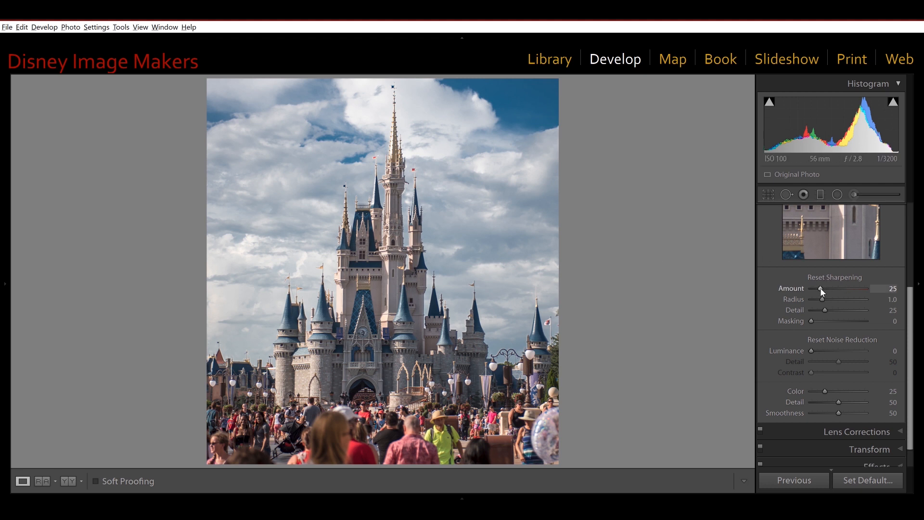
left_click_drag(821, 290, 841, 290)
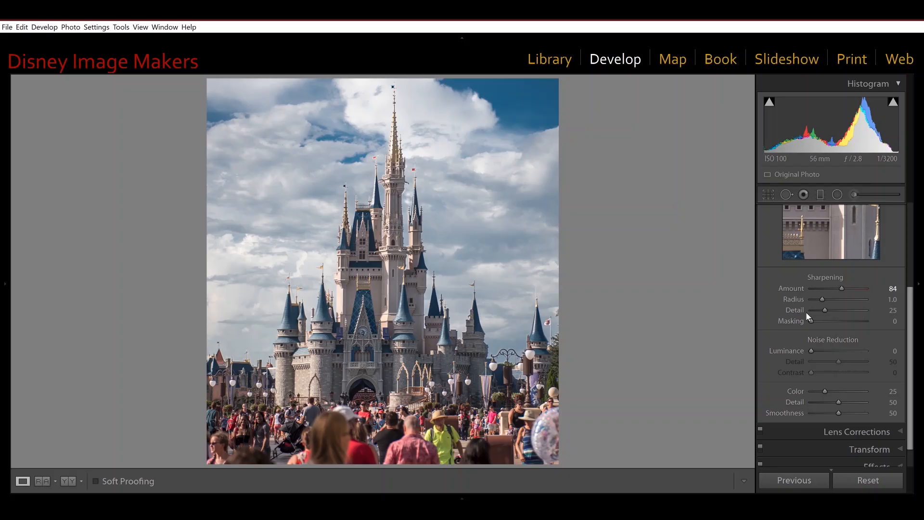
key("alt")
left_click_drag(806, 322, 838, 322)
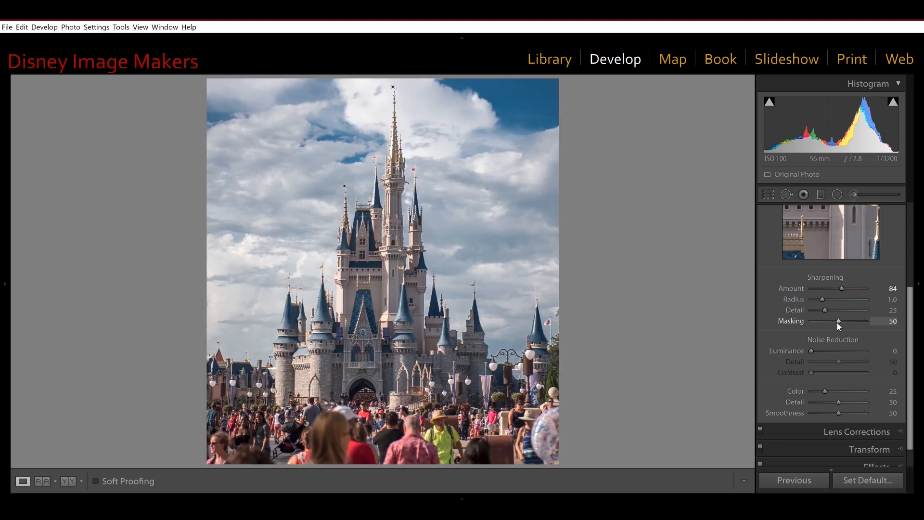
Step: Preview the sharpening mask over the photo and the Radius effect in the detail preview
left_click(836, 322, "alt")
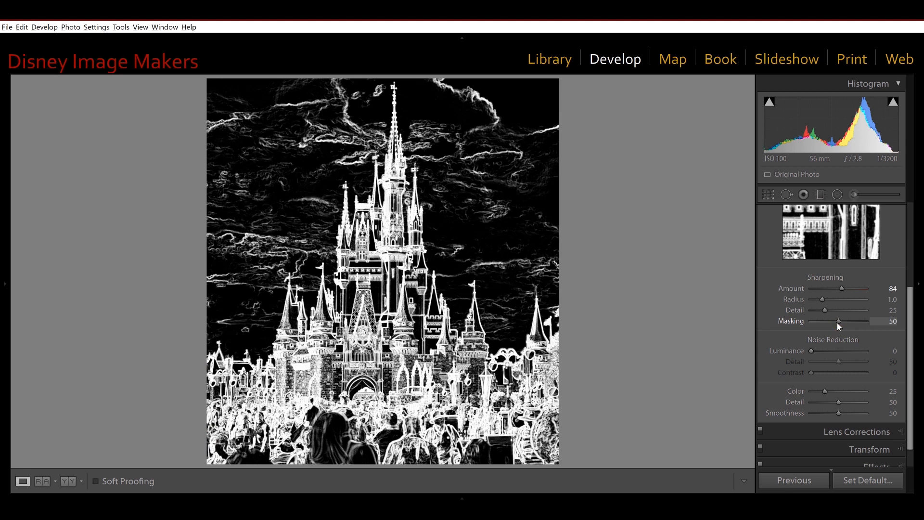
left_click(836, 321, "alt")
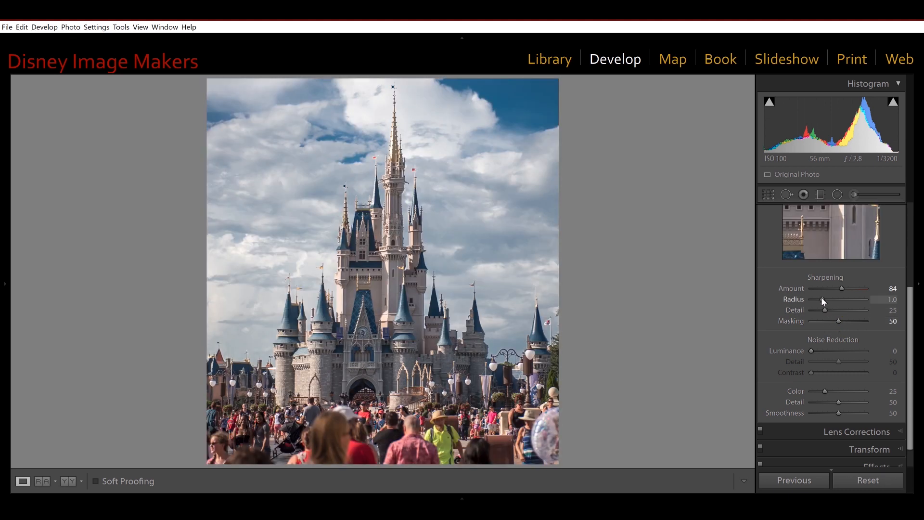
left_click(822, 299, "alt")
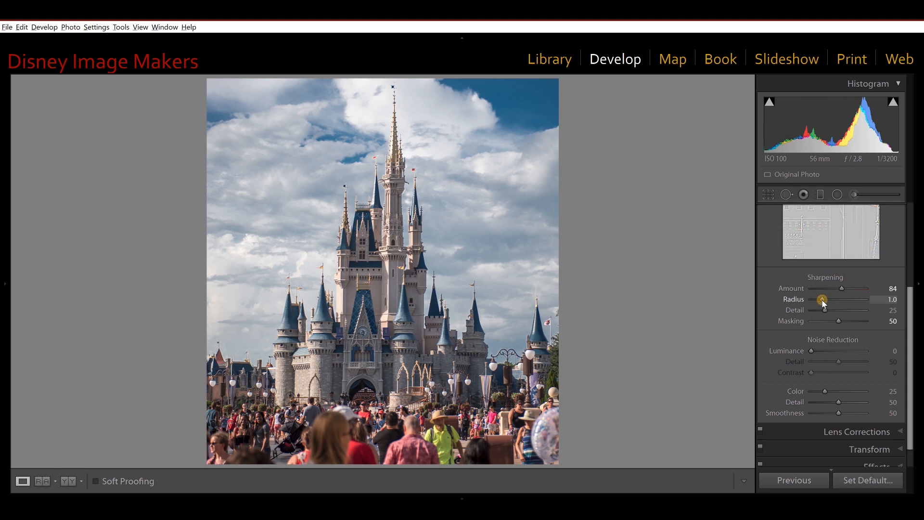
Step: Set the photo's sharpening Radius to 3.0 and Detail to 52, previewing each effect in greyscale
left_click_drag(838, 299, 873, 302)
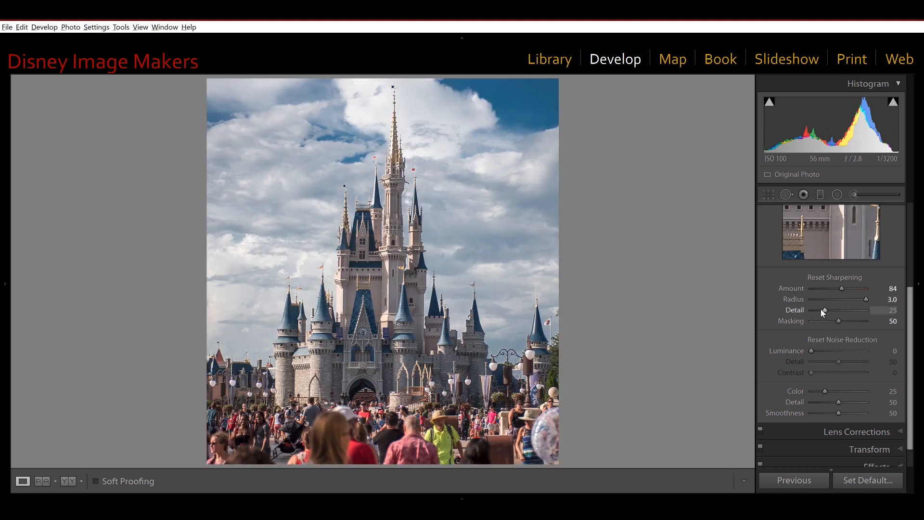
left_click(820, 309)
mouse_move(832, 309)
left_mouse_down()
mouse_move(859, 312)
mouse_move(824, 315)
left_mouse_up()
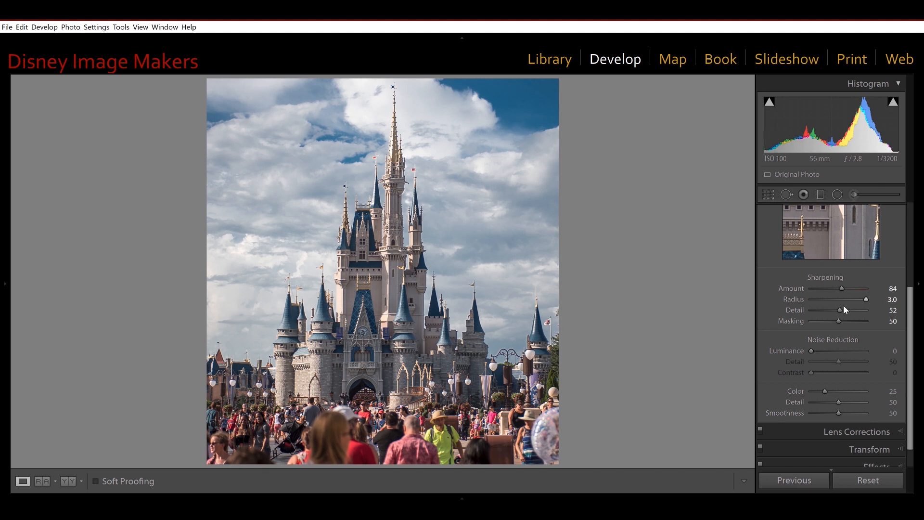
Step: Set the photo's basic tone Exposure to +0.31 and Highlights to −34 while previewing highlight clipping
left_click_drag(910, 300, 914, 160)
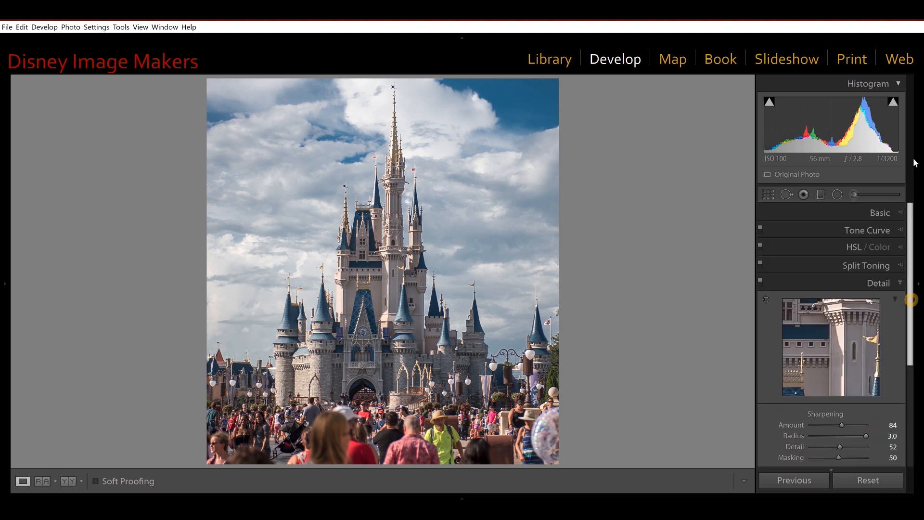
left_click(885, 210)
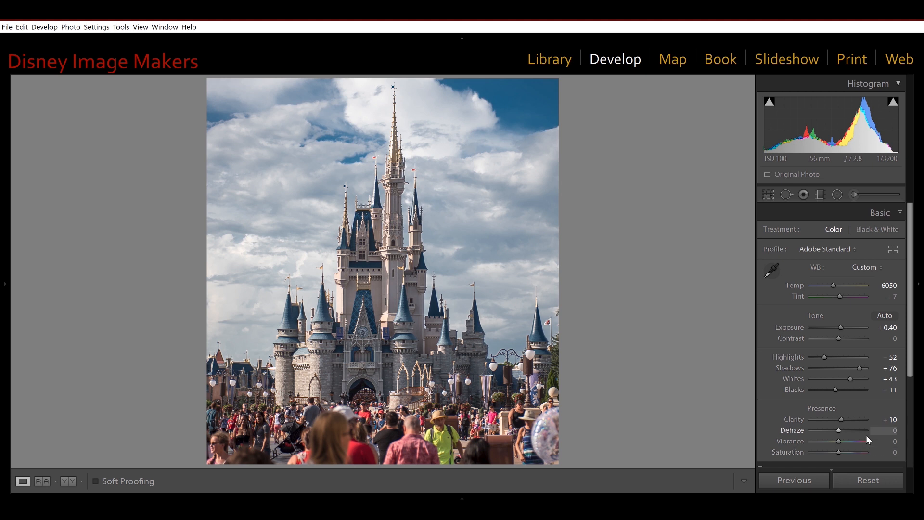
left_click(841, 328, "alt")
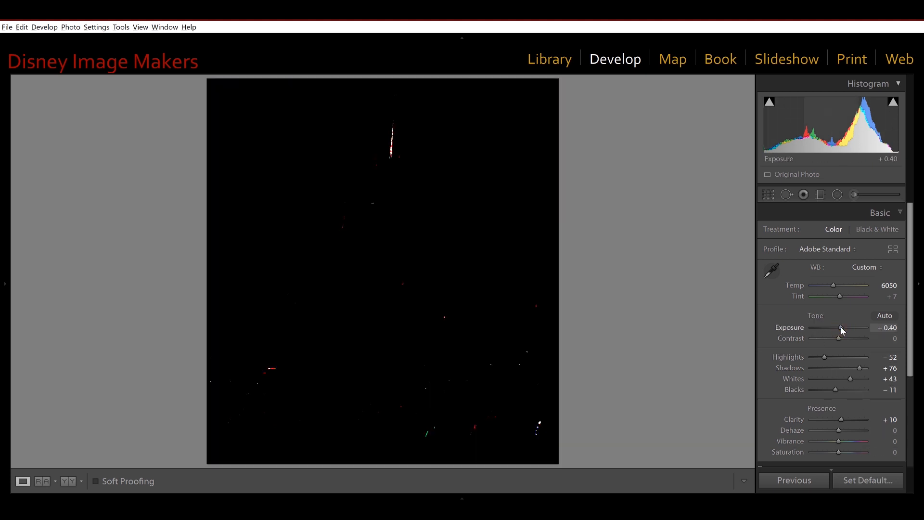
mouse_move(841, 327)
left_mouse_down()
mouse_move(850, 327)
mouse_move(827, 326)
mouse_move(843, 327)
left_mouse_up()
mouse_move(825, 356)
left_mouse_down()
mouse_move(859, 354)
mouse_move(828, 362)
left_mouse_up()
key("alt")
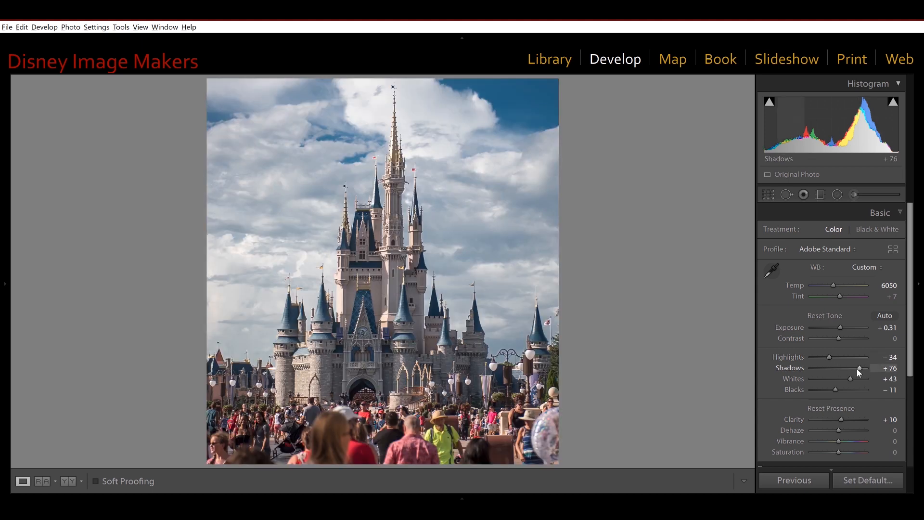
Step: Refine the basic tone with clipping previews, setting Shadows to +46, Whites to +25, Blacks to +16 and Exposure to +0.44
mouse_move(860, 368)
left_mouse_down()
mouse_move(821, 374)
mouse_move(859, 368)
mouse_move(849, 380)
mouse_move(858, 379)
left_mouse_up()
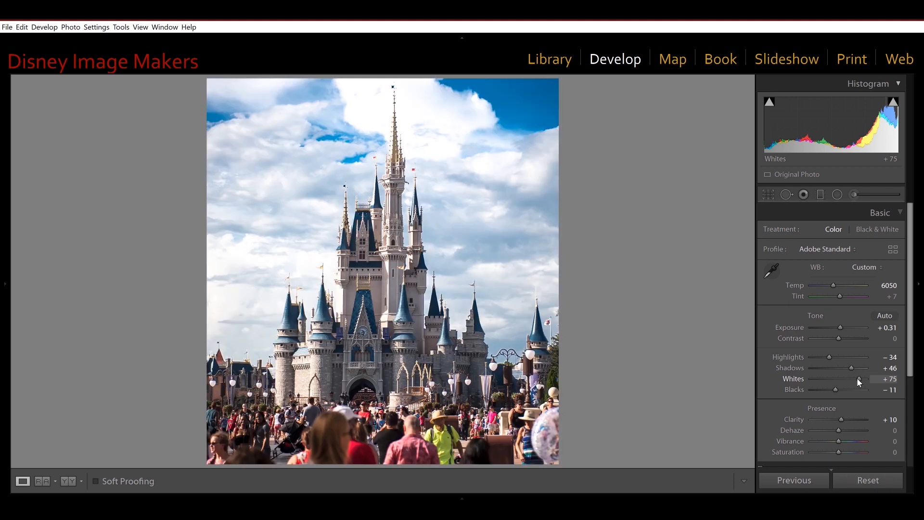
left_click_drag(858, 379, 838, 381)
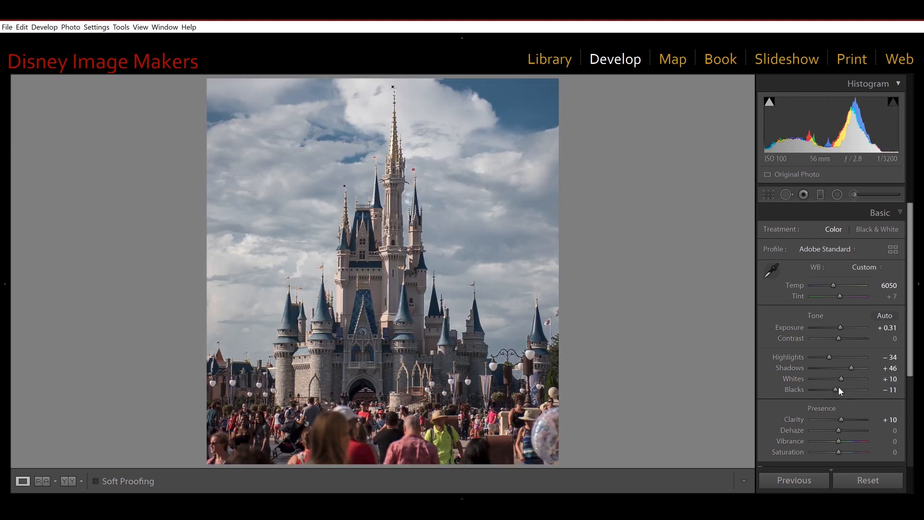
mouse_move(836, 389)
left_mouse_down()
mouse_move(848, 393)
mouse_move(819, 388)
mouse_move(841, 388)
left_mouse_up()
key("alt")
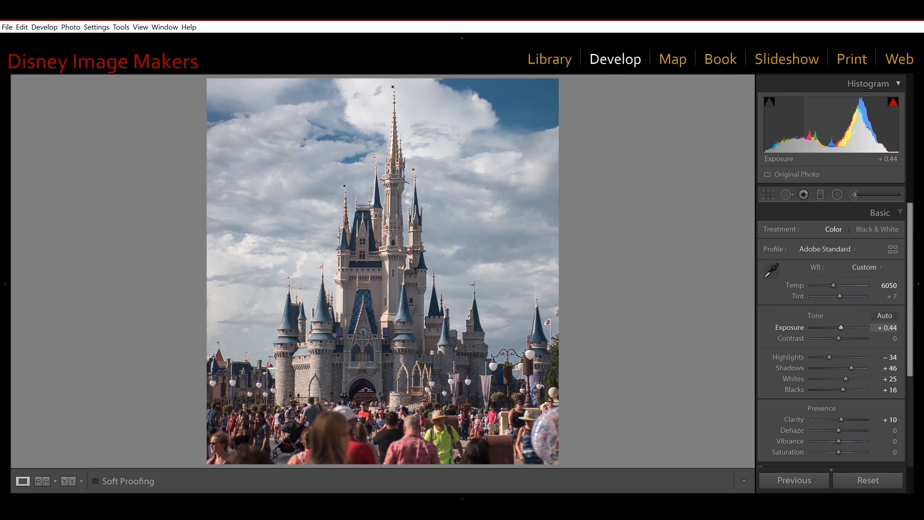
Step: Add a Highlight Priority post-crop vignette to the photo with an Amount of −11
left_click_drag(909, 292, 912, 487)
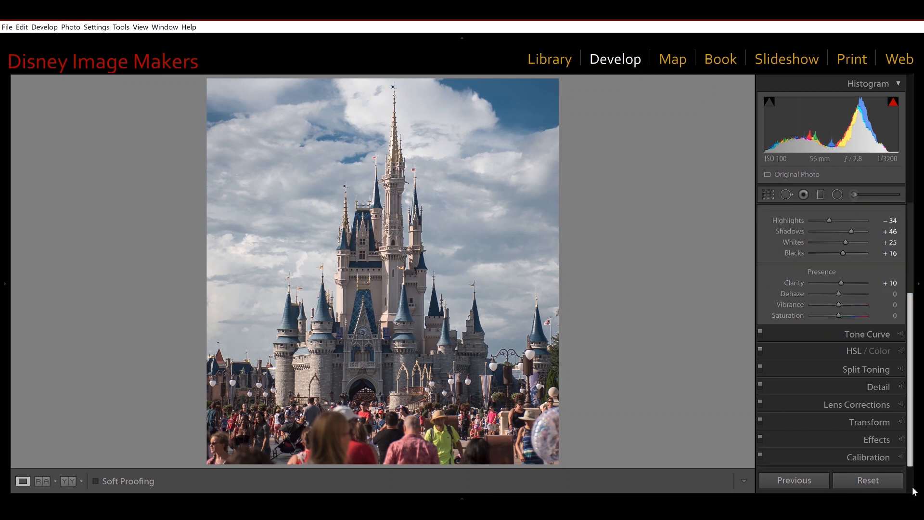
left_click(895, 442)
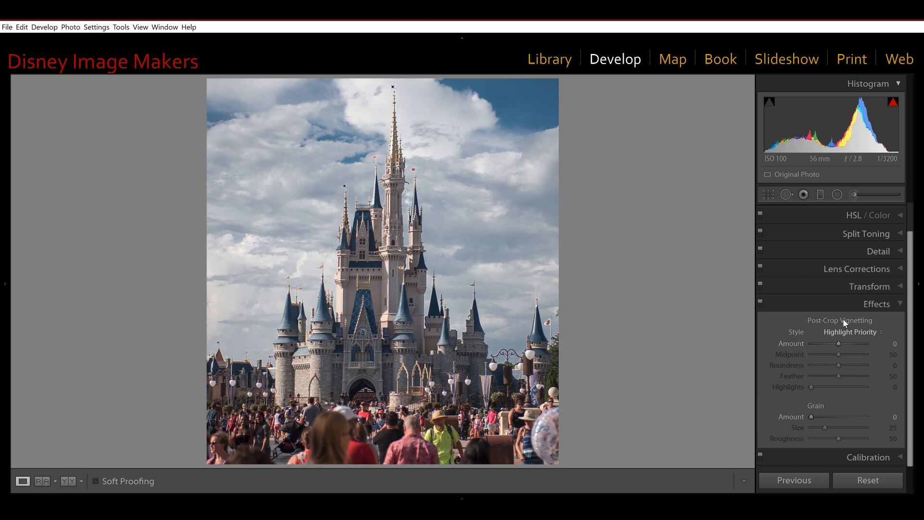
left_click_drag(839, 344, 836, 344)
key("alt")
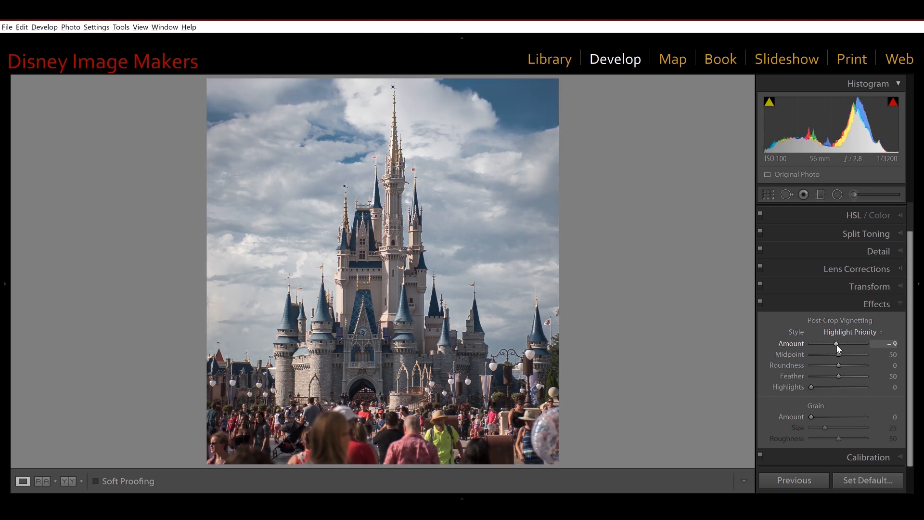
left_click_drag(836, 345, 835, 344)
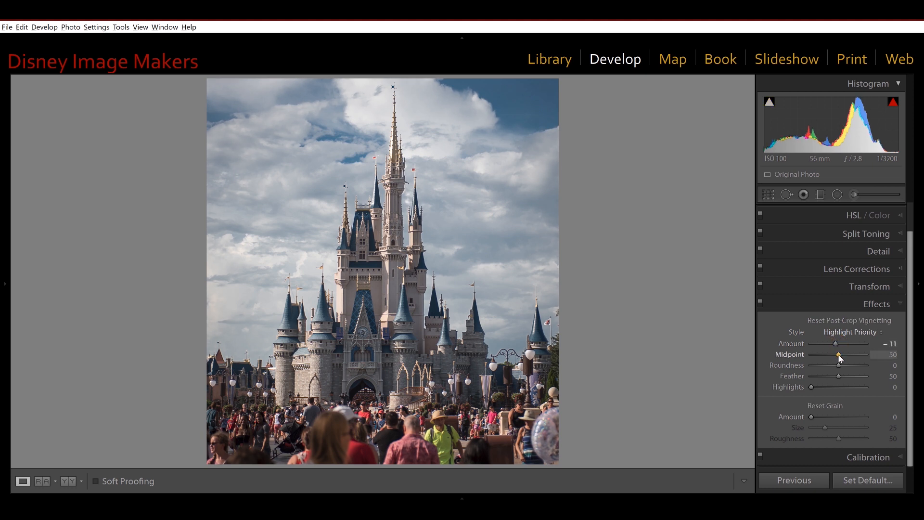
Step: Preview the reach and shape of the post-crop vignette through its Midpoint, Roundness and Feather settings
left_click(838, 353, "alt")
mouse_move(838, 354)
left_mouse_down()
mouse_move(847, 354)
mouse_move(816, 354)
mouse_move(838, 354)
left_mouse_up()
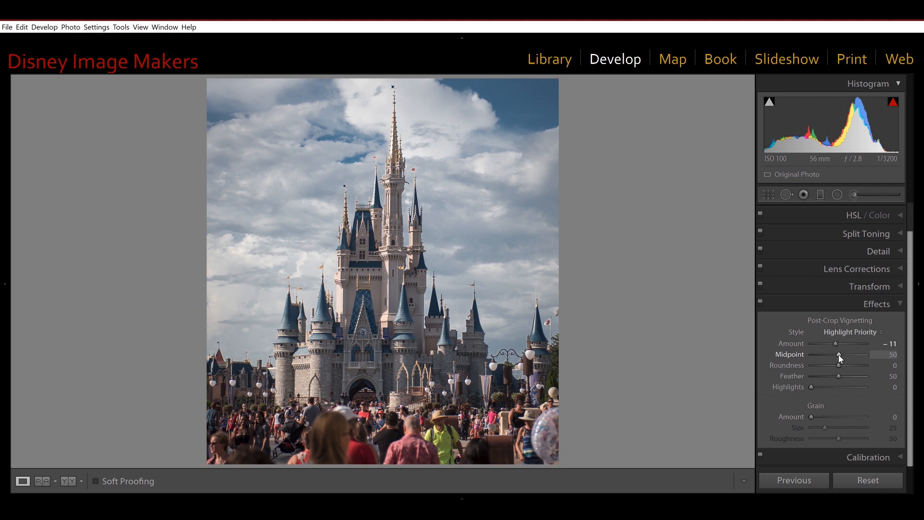
mouse_move(838, 364)
left_mouse_down()
mouse_move(811, 368)
mouse_move(861, 365)
mouse_move(834, 369)
mouse_move(863, 373)
mouse_move(817, 380)
mouse_move(844, 376)
left_mouse_up()
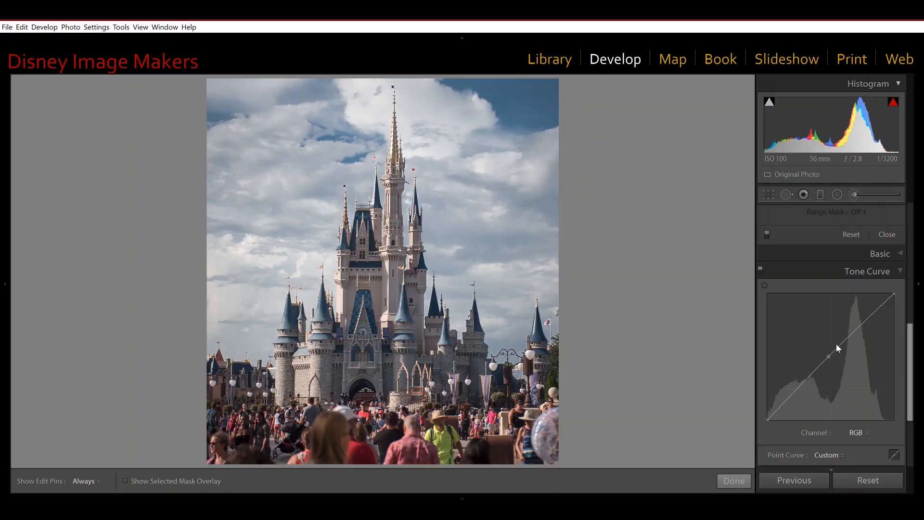
Step: Pull a point on the castle photo's RGB point curve slightly downward with fine control
left_click_drag(837, 350, 840, 376)
key("alt")
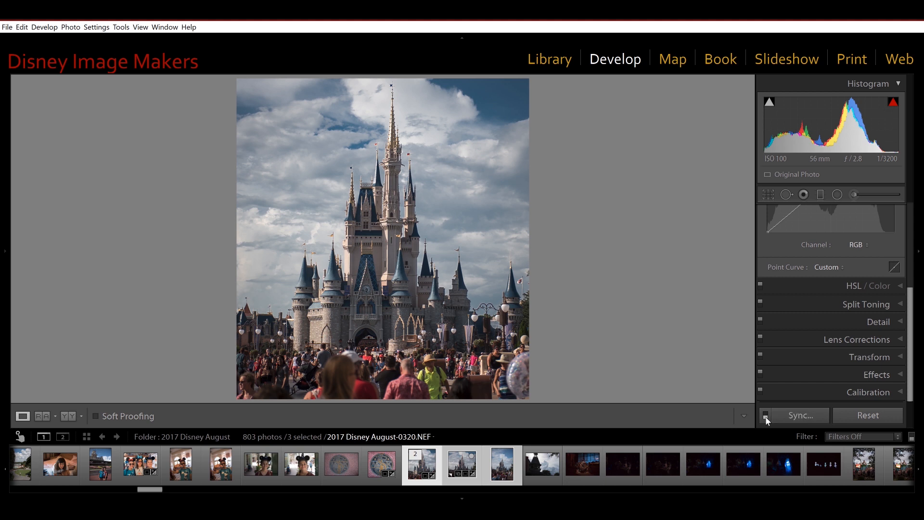
Step: Synchronize the castle photo's settings to the other selected photos without the settings dialog, and open 2017 Disney August-0320.NEF / Copy 1
left_click(815, 414)
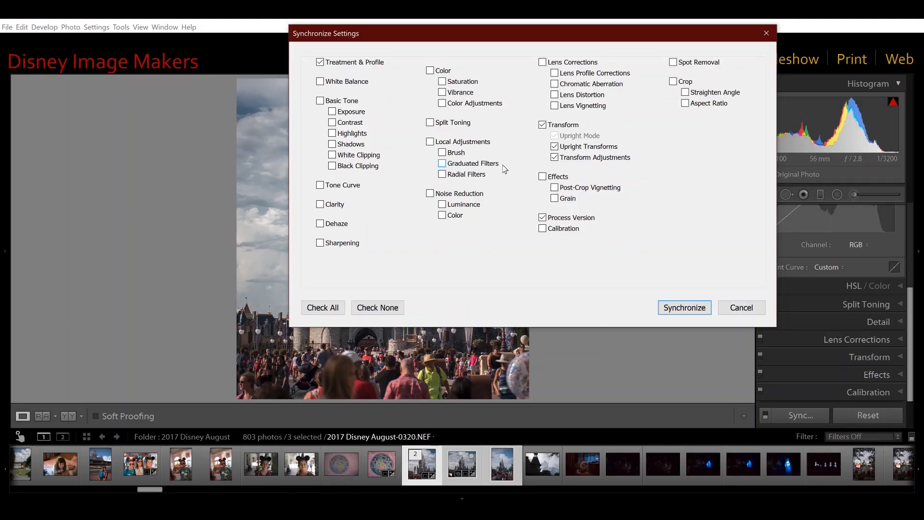
left_click(731, 310)
key("alt")
left_click(801, 414, "alt")
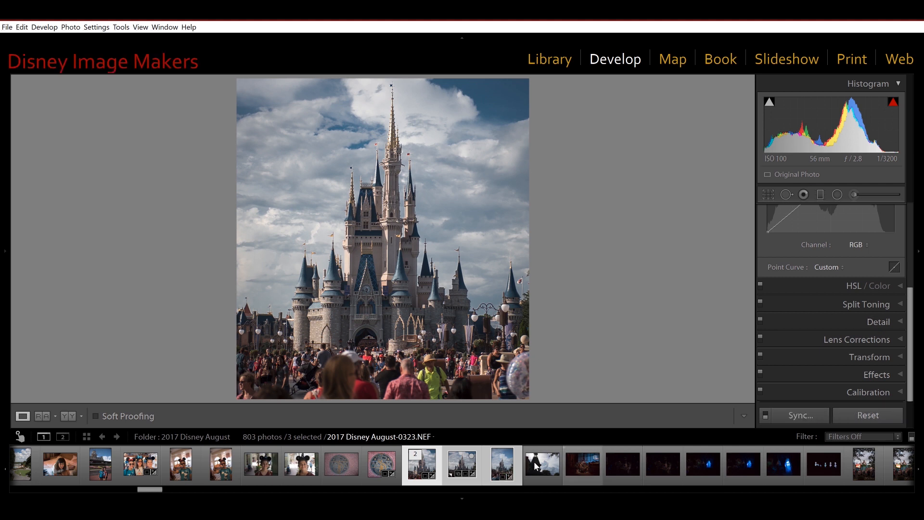
left_click(479, 465)
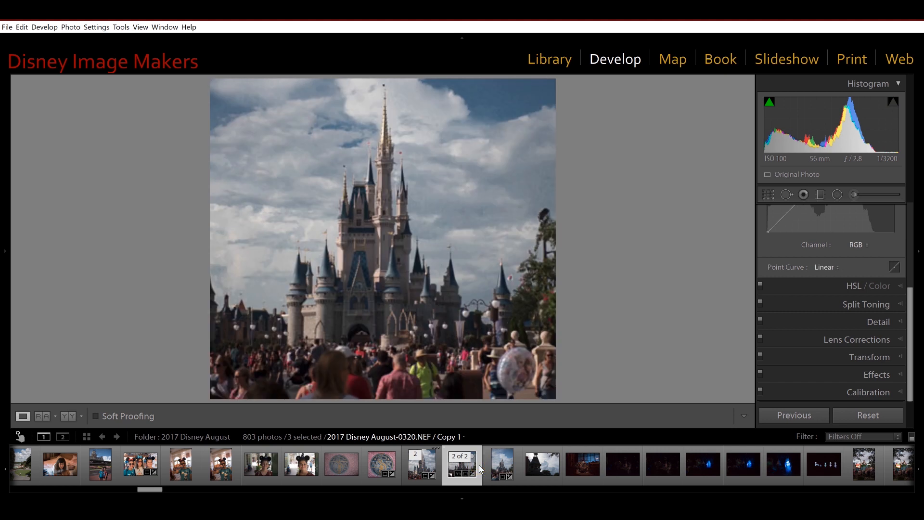